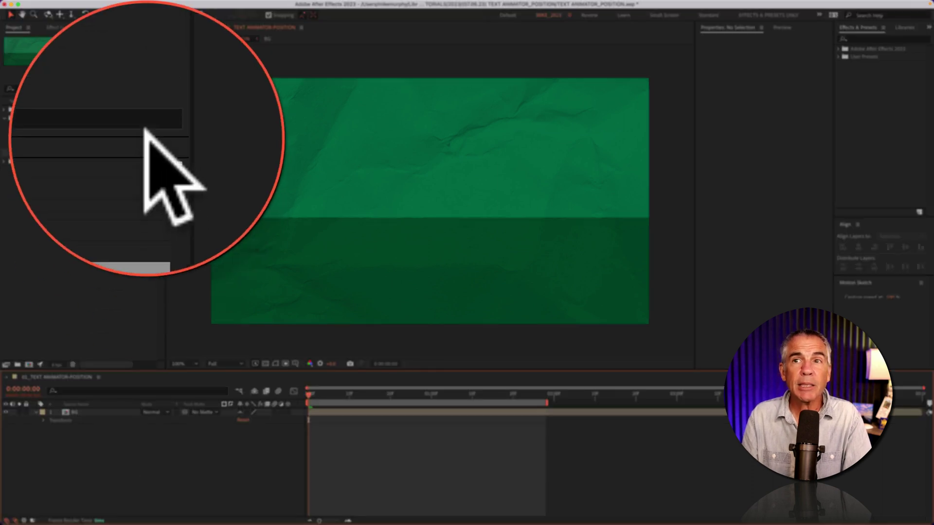
pyautogui.click(134, 14)
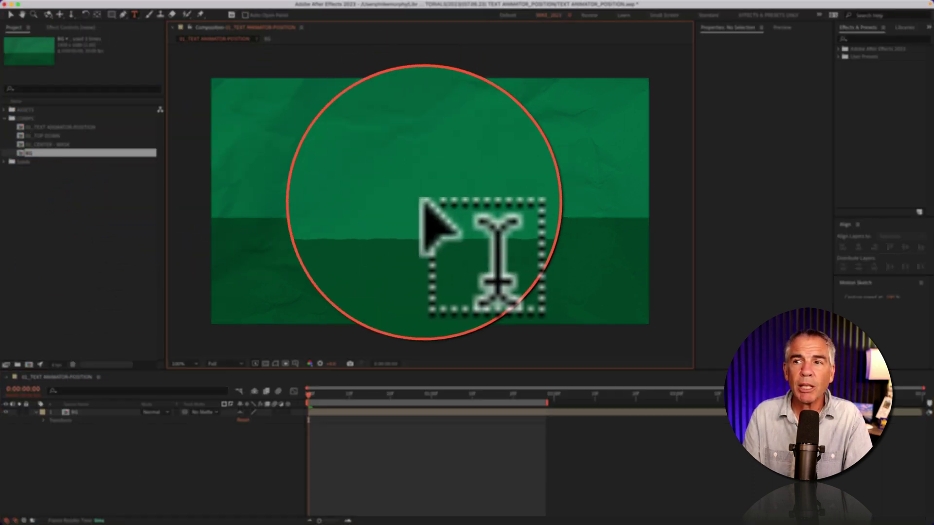
pyautogui.click(424, 203)
pyautogui.write('MIKE MURPHY')
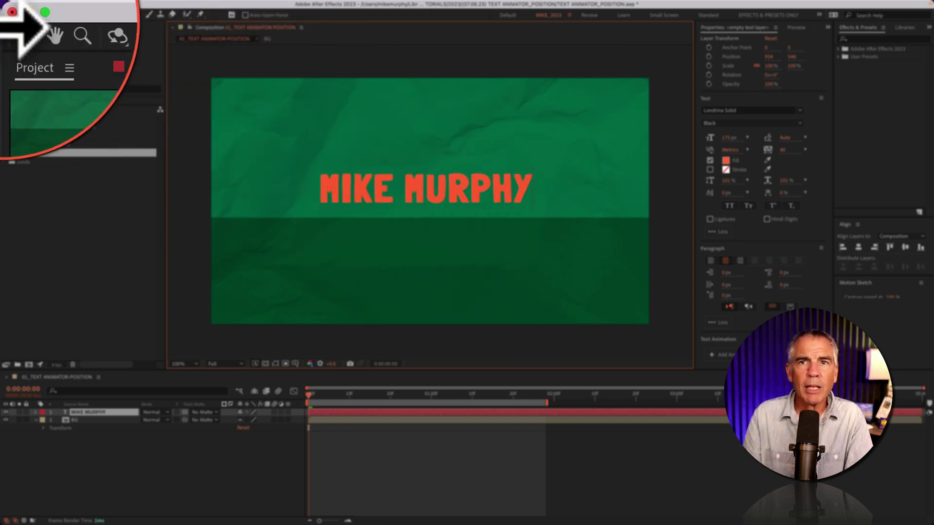
pyautogui.click(10, 14)
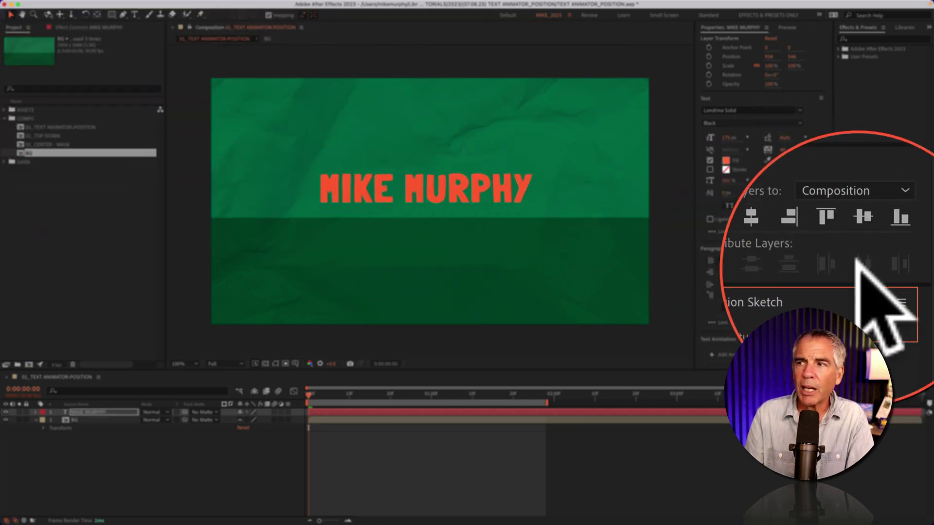
pyautogui.click(774, 243)
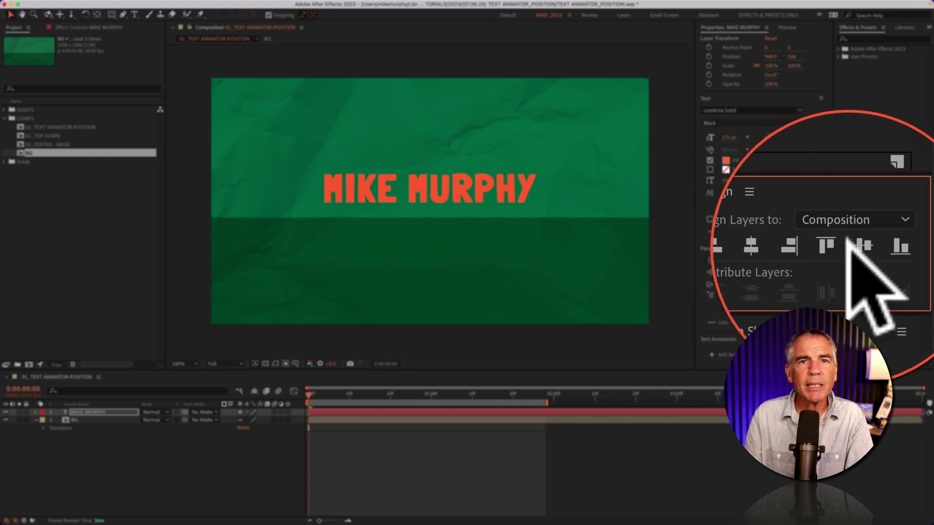
pyautogui.click(905, 248)
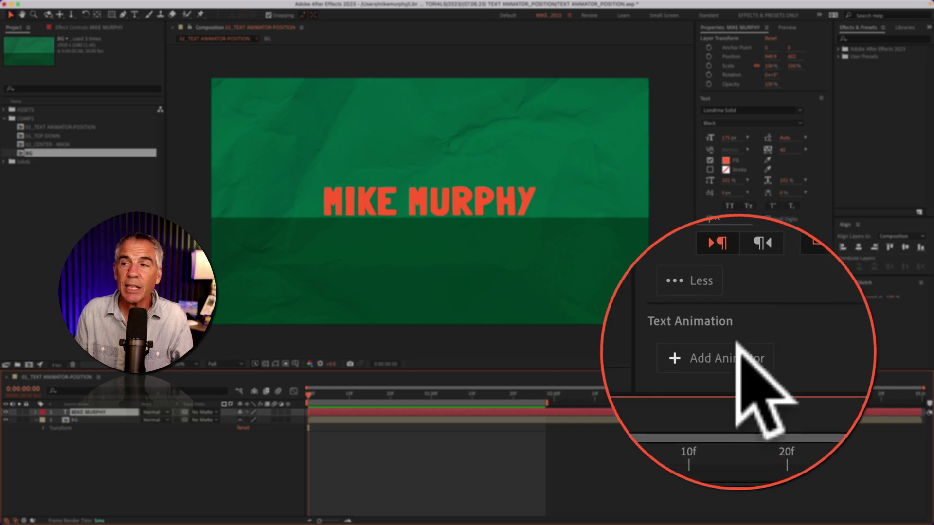
# - Expand the MIKE MURPHY layer and add Animator 1 with a Position property from the Animate menu
pyautogui.click(738, 349)
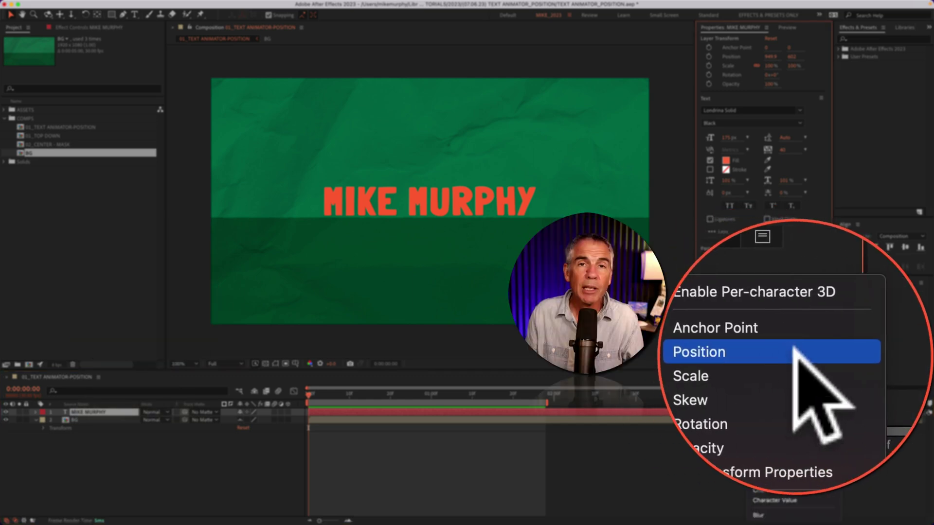
pyautogui.press('Escape')
pyautogui.click(44, 5)
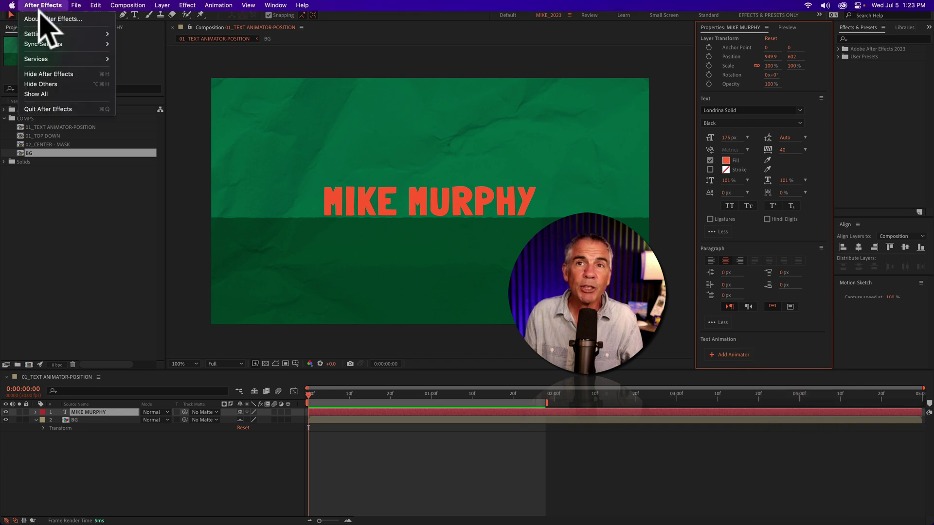
pyautogui.click(38, 16)
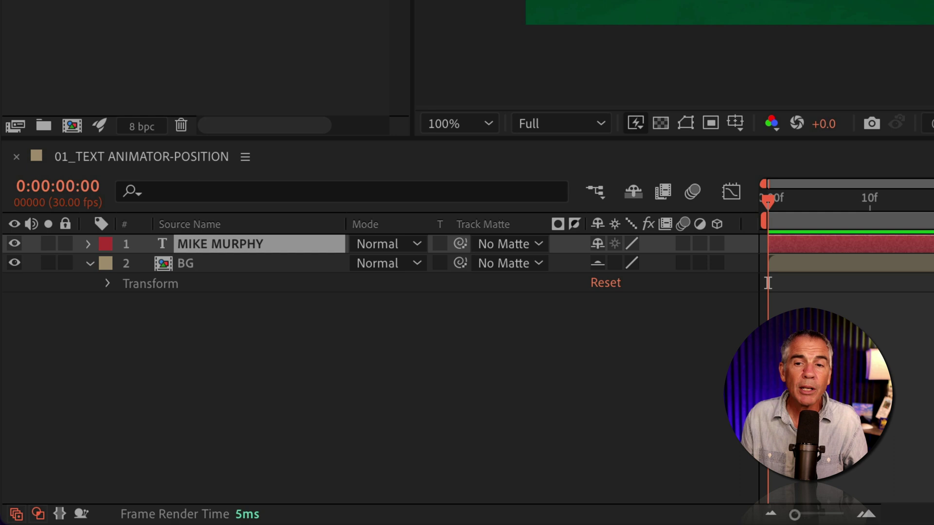
pyautogui.click(90, 244)
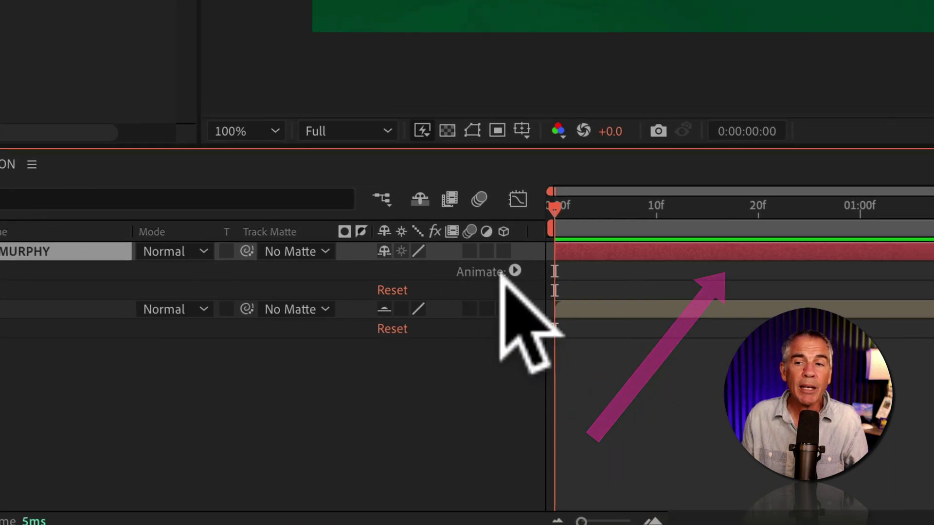
pyautogui.click(326, 278)
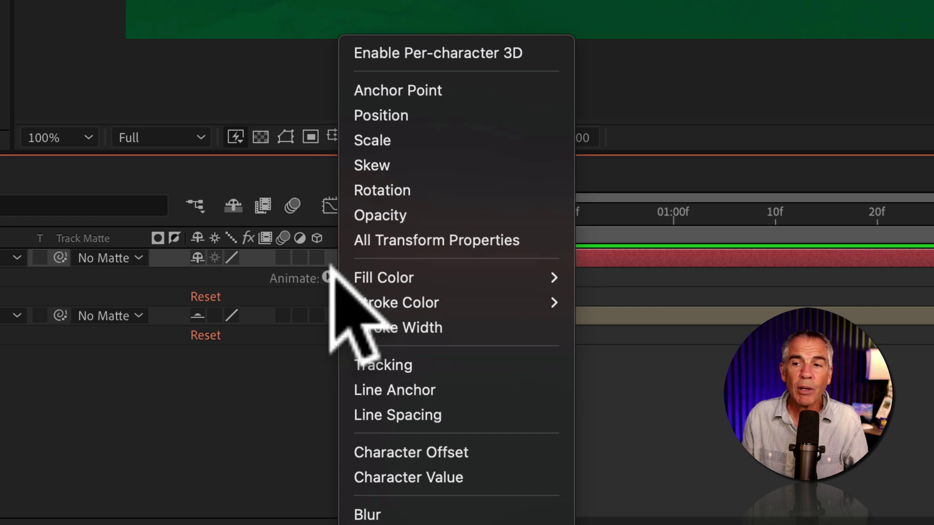
pyautogui.click(418, 117)
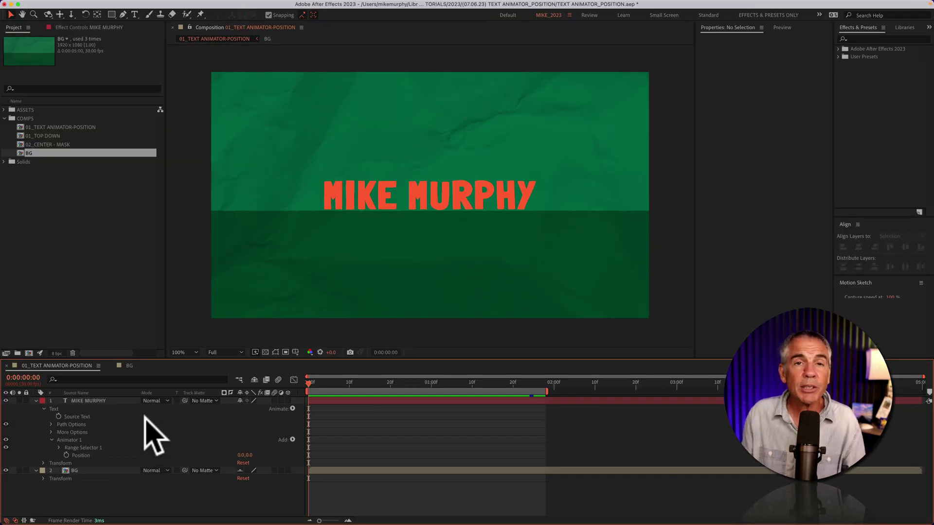
# - Scrub Animator 1's Position to 0.0,-625.0 so the text leaves the top of the frame, then preview
pyautogui.click(96, 455)
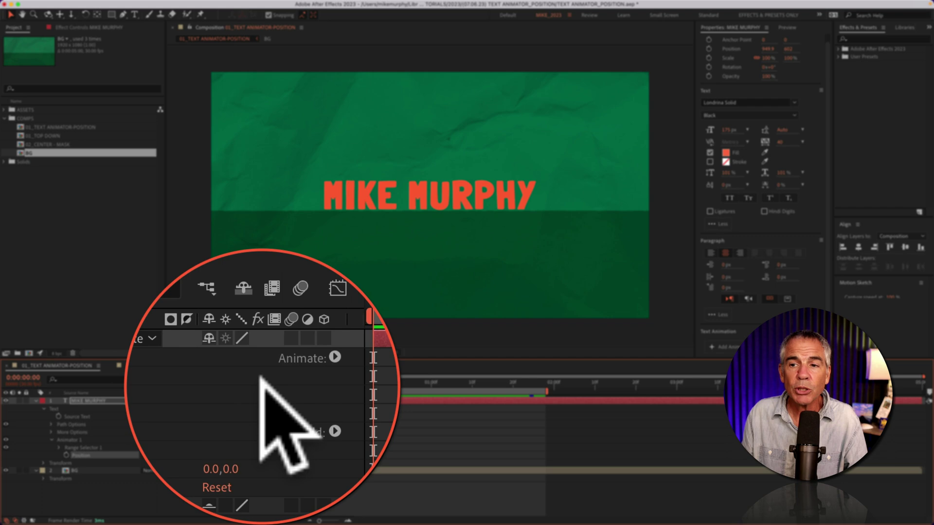
pyautogui.click(293, 409)
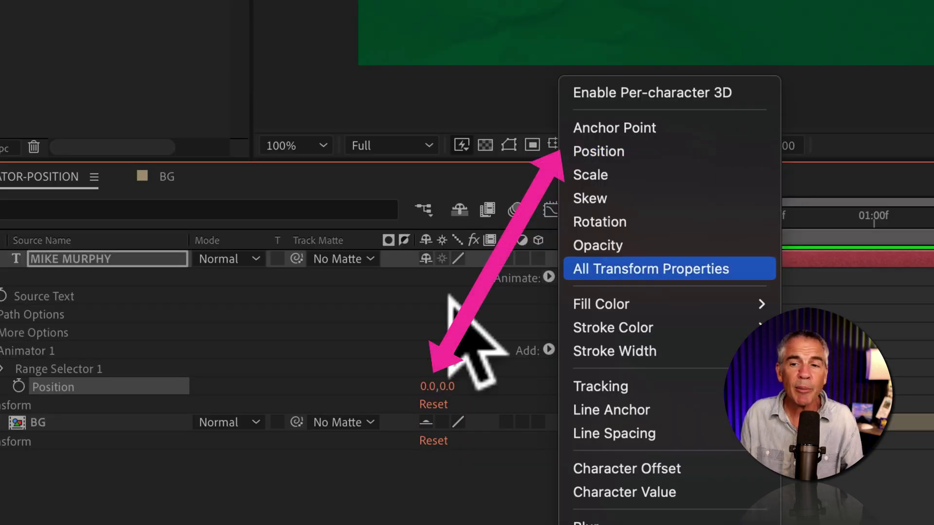
pyautogui.press('Escape')
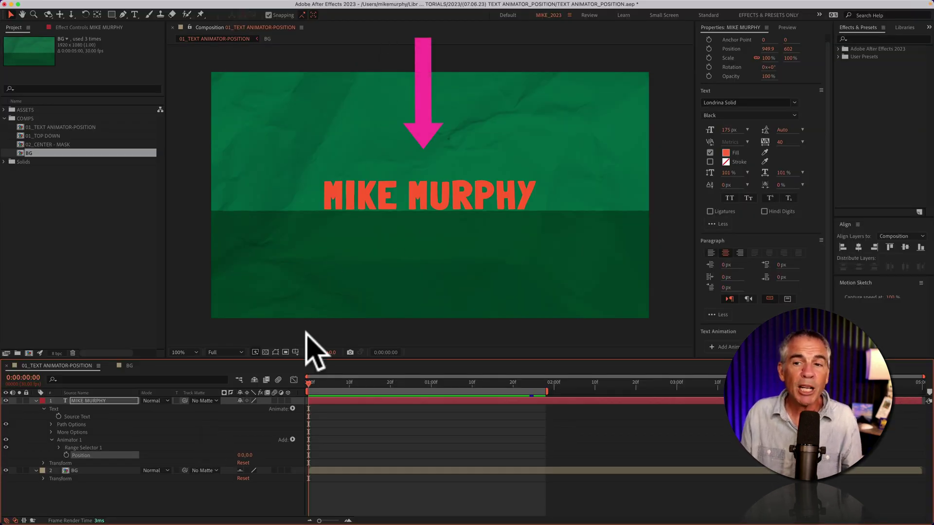
pyautogui.moveTo(247, 455); pyautogui.dragTo(37, 428)
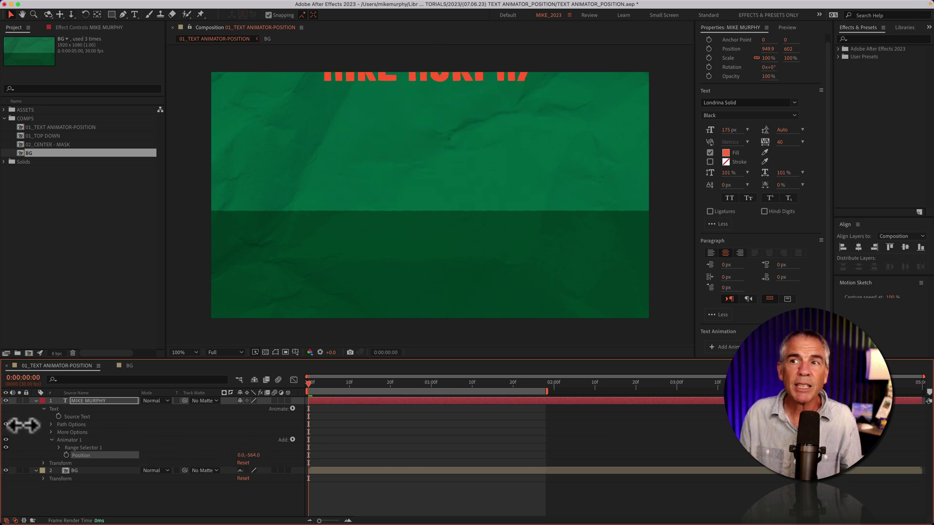
pyautogui.press('space')
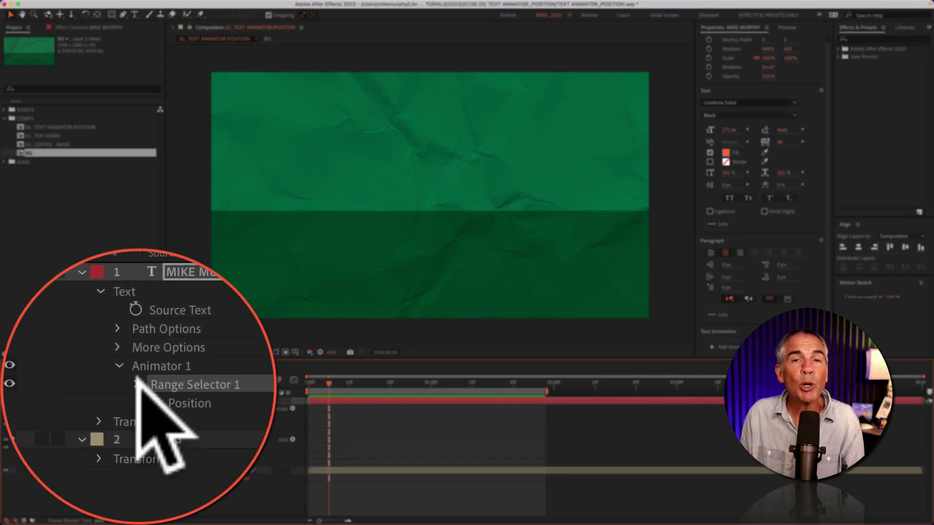
# - Toggle Animator 1 off and back on to compare, then expand Range Selector 1's Start, End and Offset
pyautogui.click(136, 383)
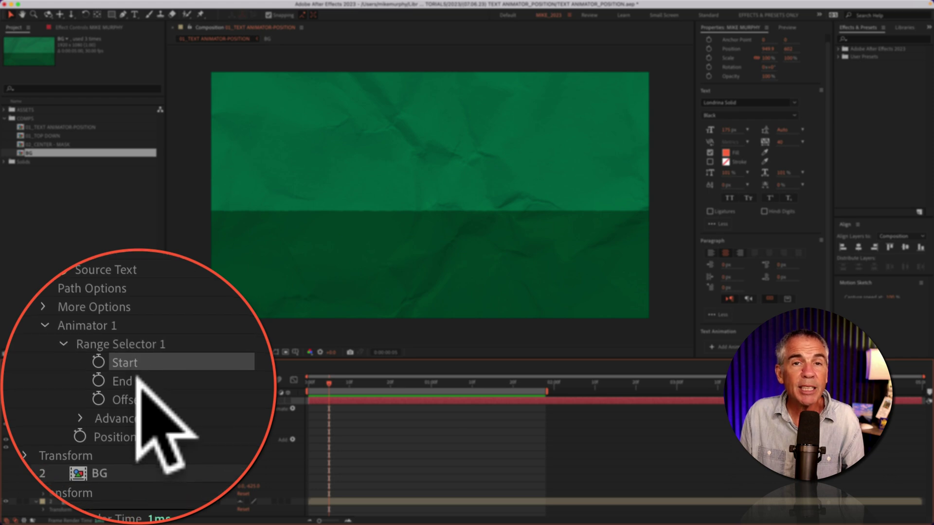
pyautogui.click(95, 479)
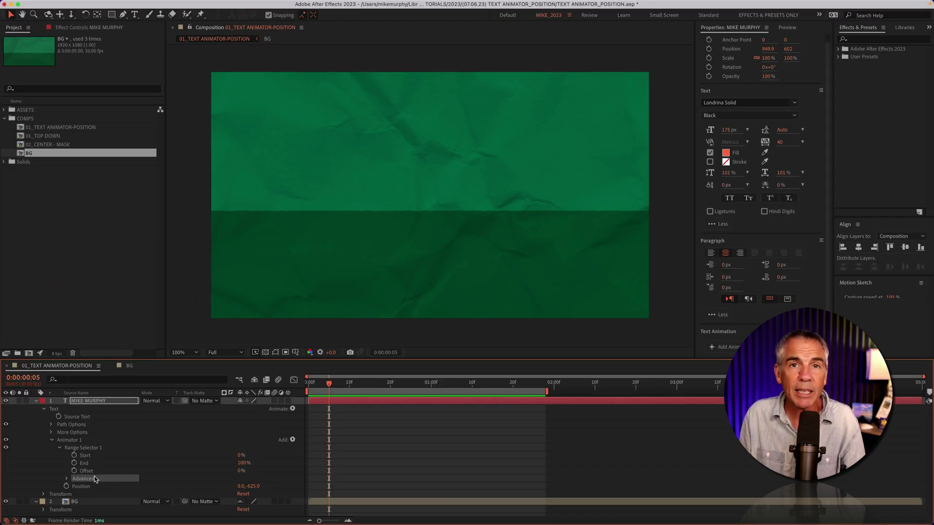
pyautogui.click(68, 440)
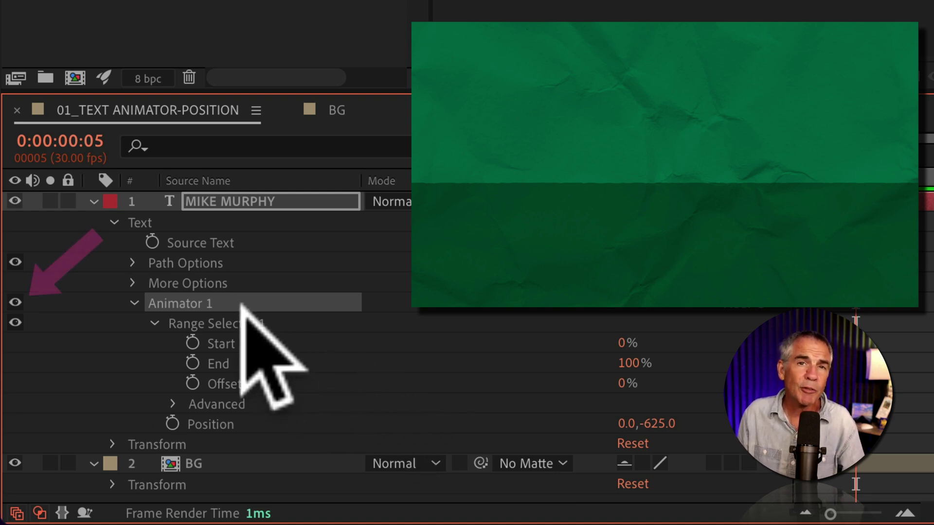
pyautogui.click(15, 303)
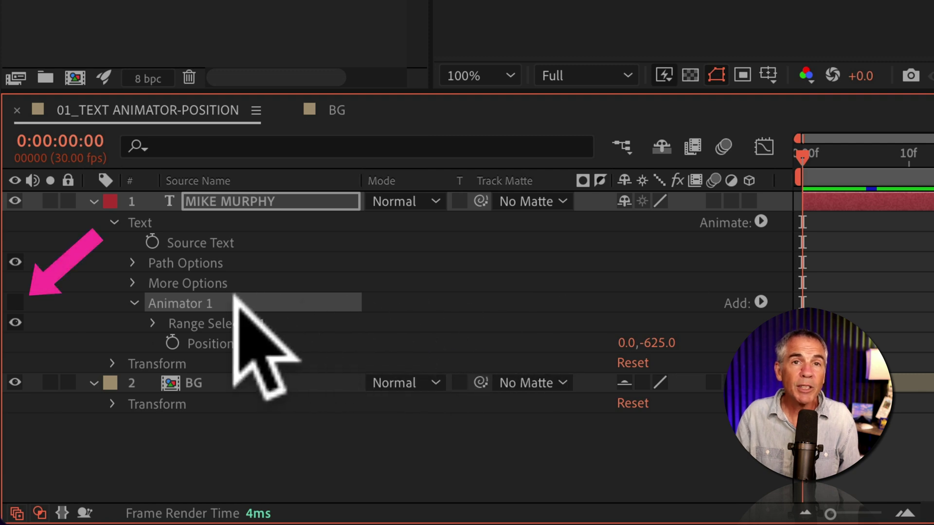
pyautogui.click(15, 303)
pyautogui.click(153, 324)
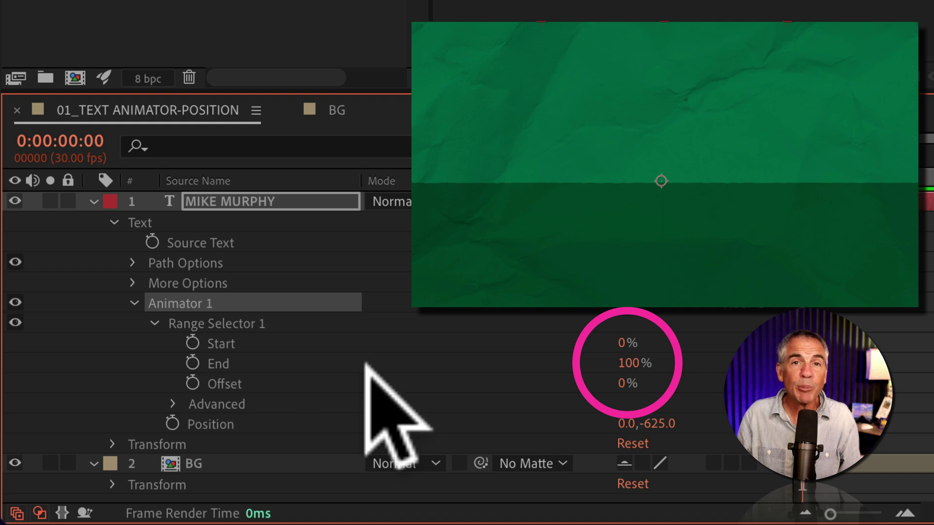
# - Scrub the range Start and End values to see which MIKE MURPHY letters drop into frame
pyautogui.click(285, 344)
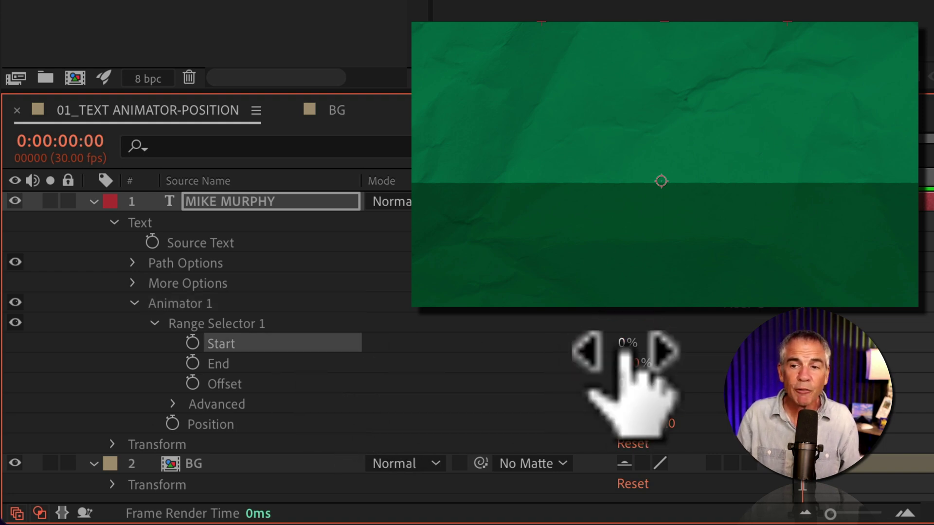
pyautogui.moveTo(622, 350)
pyautogui.mouseDown()
pyautogui.moveTo(633, 348)
pyautogui.moveTo(616, 344)
pyautogui.moveTo(749, 349)
pyautogui.moveTo(627, 362)
pyautogui.mouseUp()
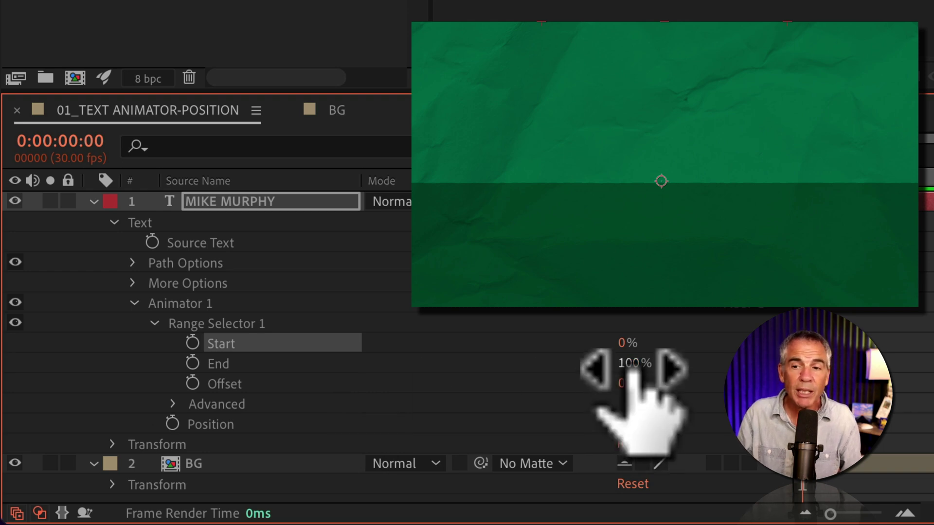
pyautogui.moveTo(633, 365)
pyautogui.mouseDown()
pyautogui.moveTo(643, 370)
pyautogui.moveTo(608, 367)
pyautogui.moveTo(633, 367)
pyautogui.mouseUp()
# - Set the range Offset to -100% after a trial scrub and undo
pyautogui.click(311, 384)
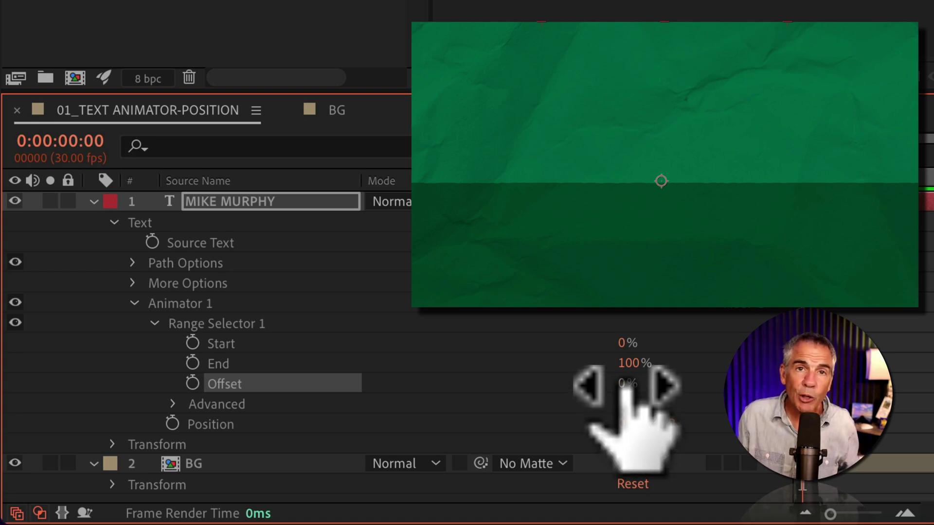
pyautogui.moveTo(622, 383); pyautogui.dragTo(705, 386)
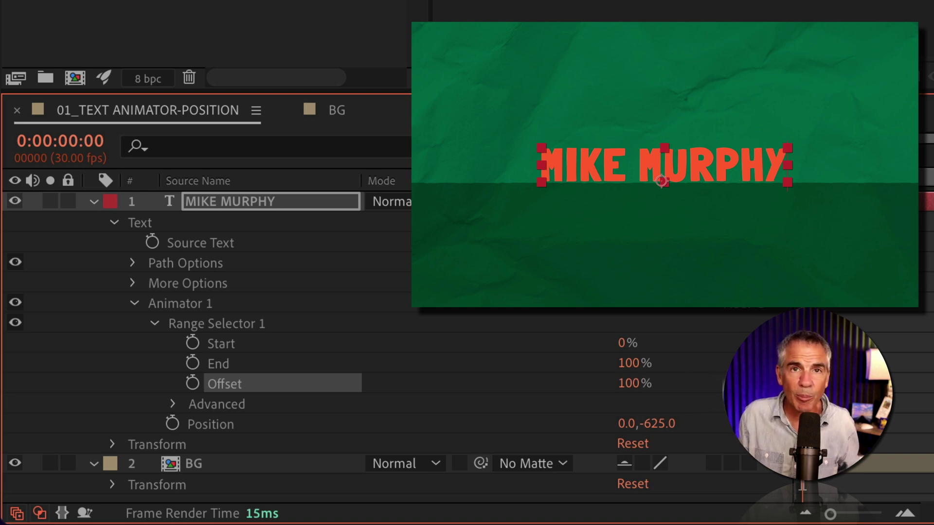
pyautogui.hotkey('ctrl', 'z')
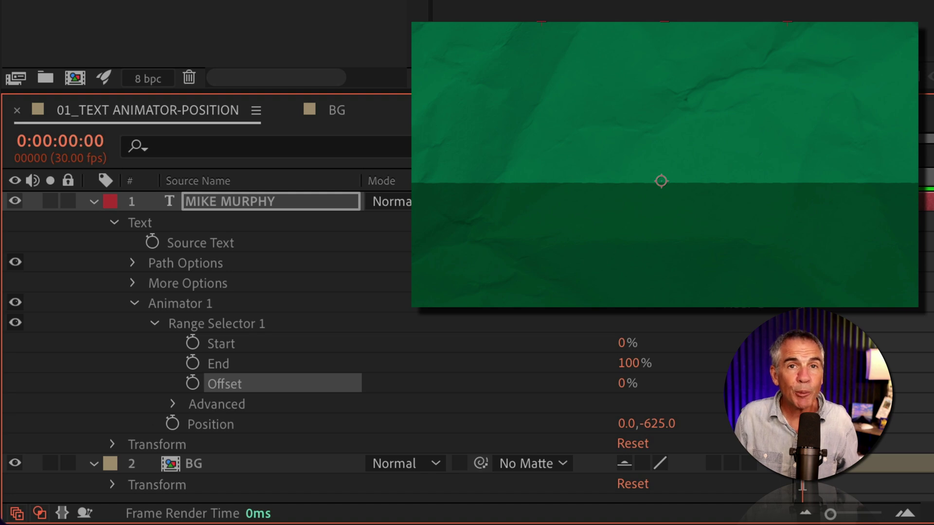
pyautogui.moveTo(625, 384); pyautogui.dragTo(457, 379)
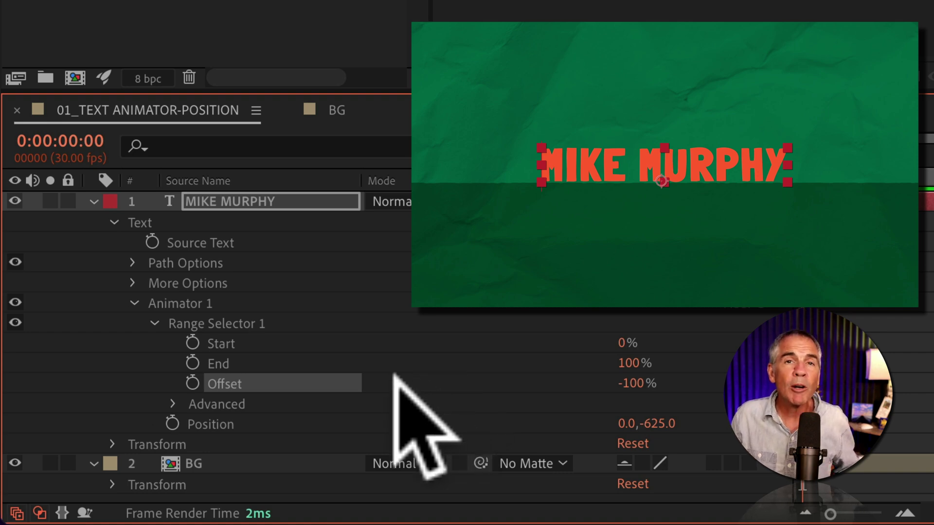
# - Expand the Advanced options under Range Selector 1
pyautogui.click(278, 343)
pyautogui.click(272, 364)
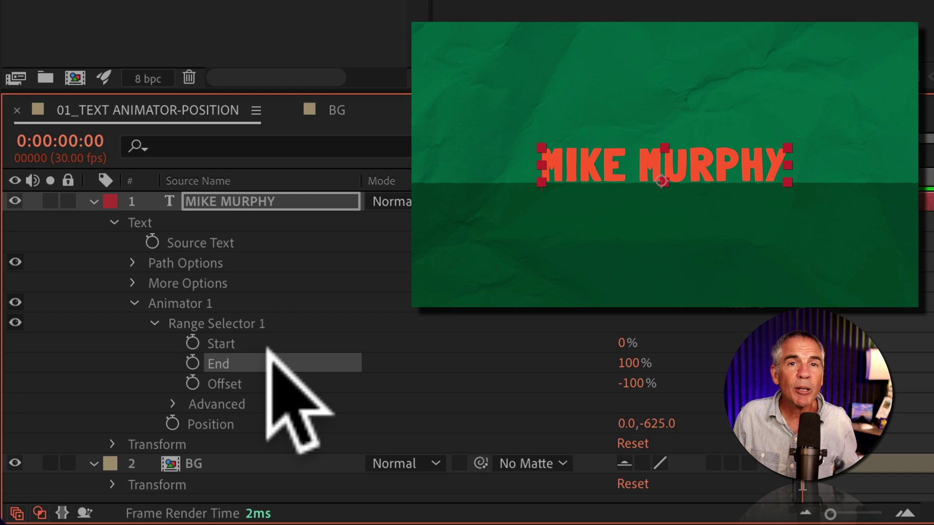
pyautogui.click(173, 404)
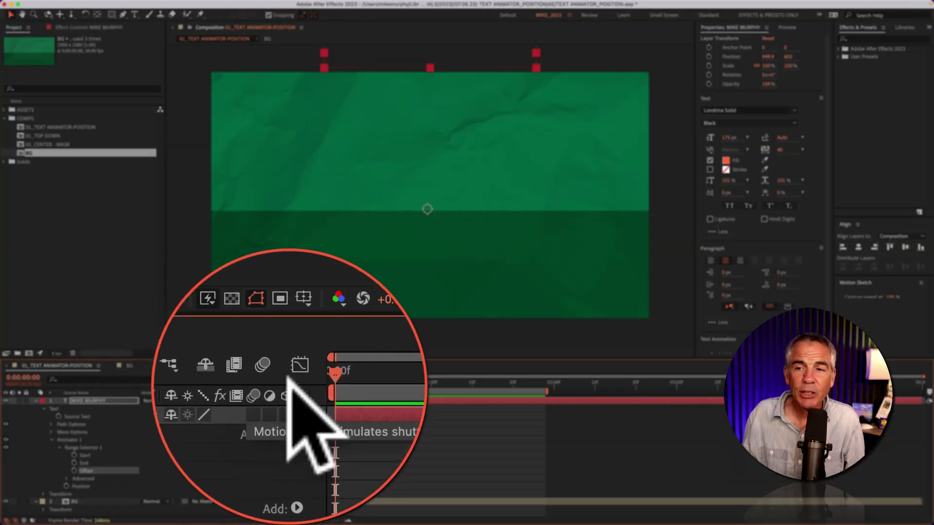
# - Keyframe Offset from frame 0 to 1 second so the letters drop in, then preview from the start
pyautogui.press('Home')
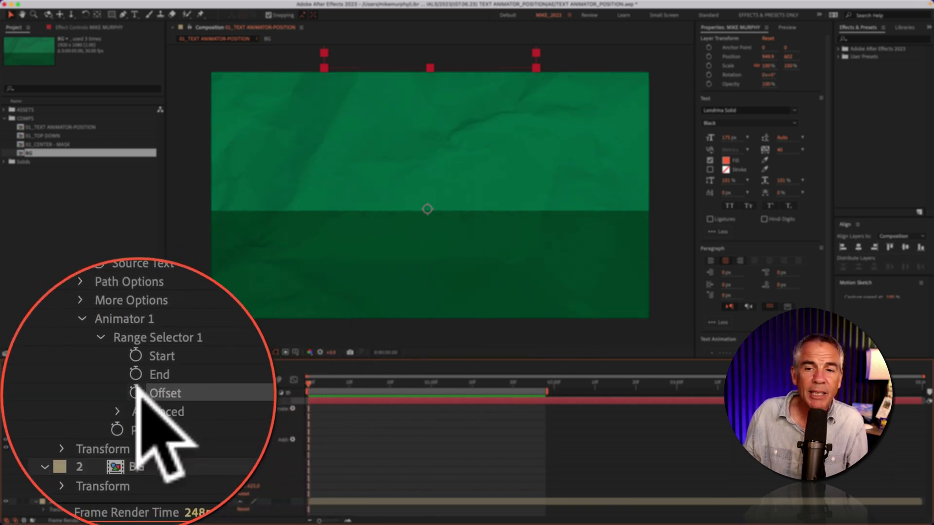
pyautogui.click(136, 392)
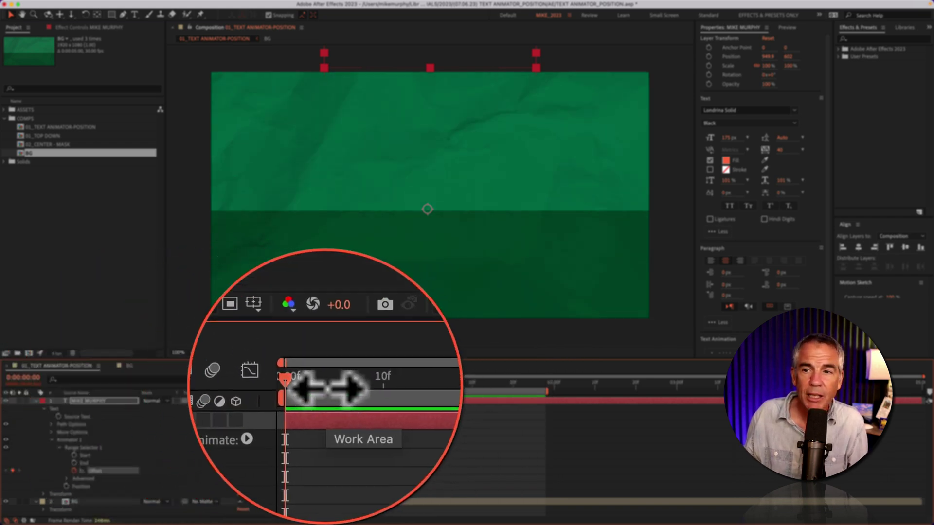
pyautogui.moveTo(308, 382); pyautogui.dragTo(431, 379)
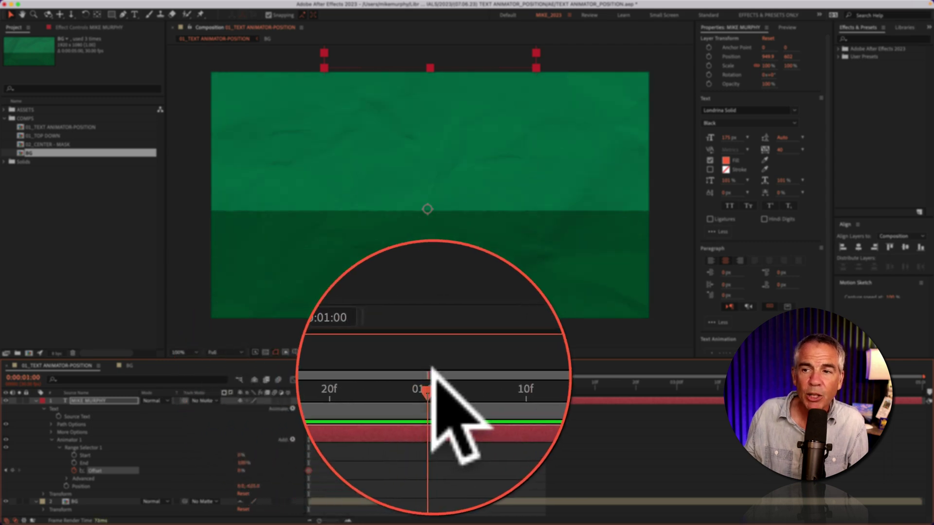
pyautogui.moveTo(242, 471); pyautogui.dragTo(289, 467)
pyautogui.moveTo(431, 382); pyautogui.dragTo(244, 411)
pyautogui.press('space')
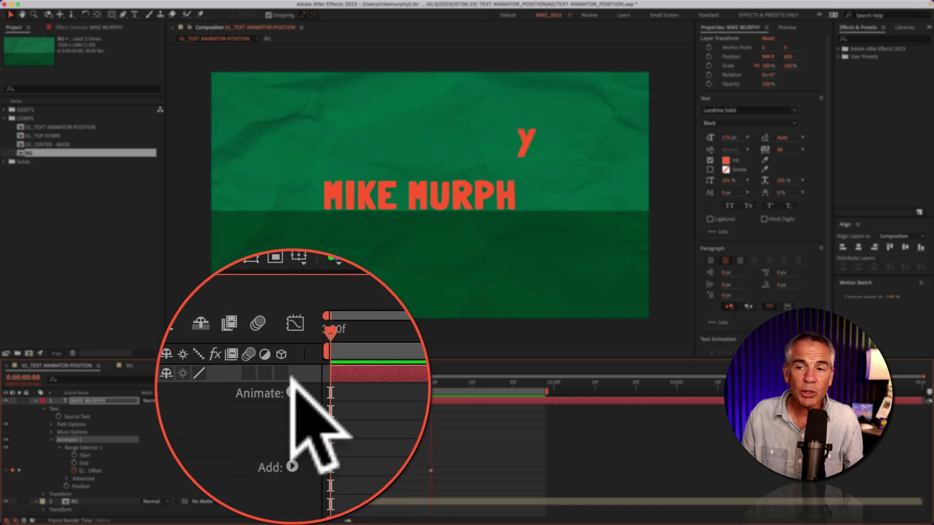
# - In the range selector's Advanced options, set Shape to Smooth and Randomize Order to On
pyautogui.click(292, 408)
pyautogui.click(239, 385)
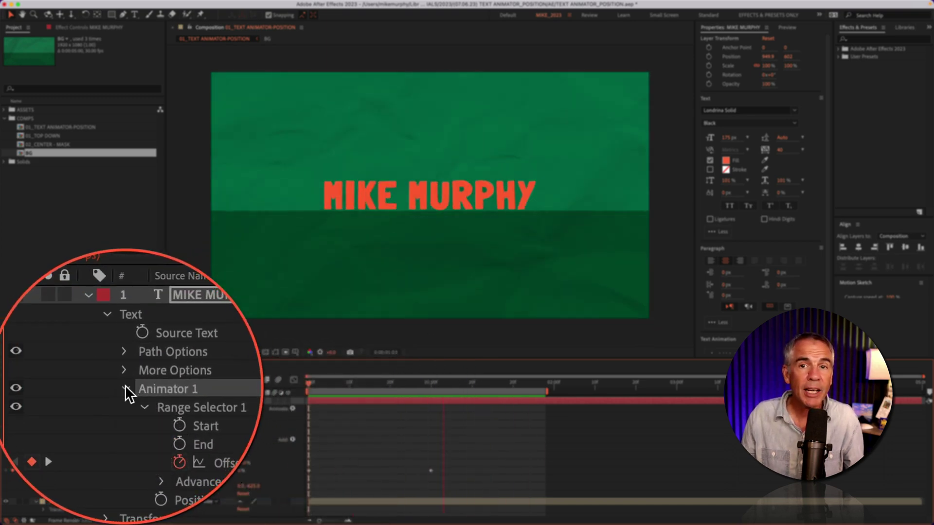
pyautogui.click(158, 411)
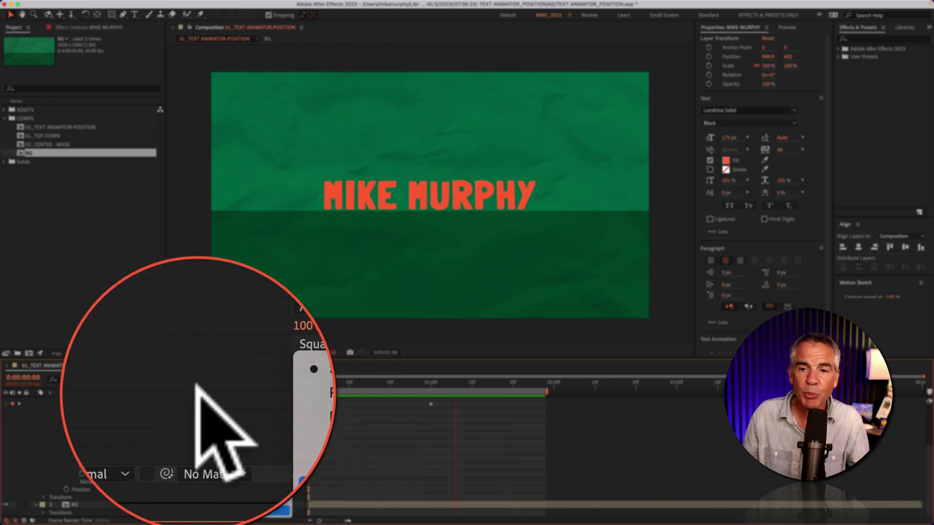
pyautogui.click(241, 481)
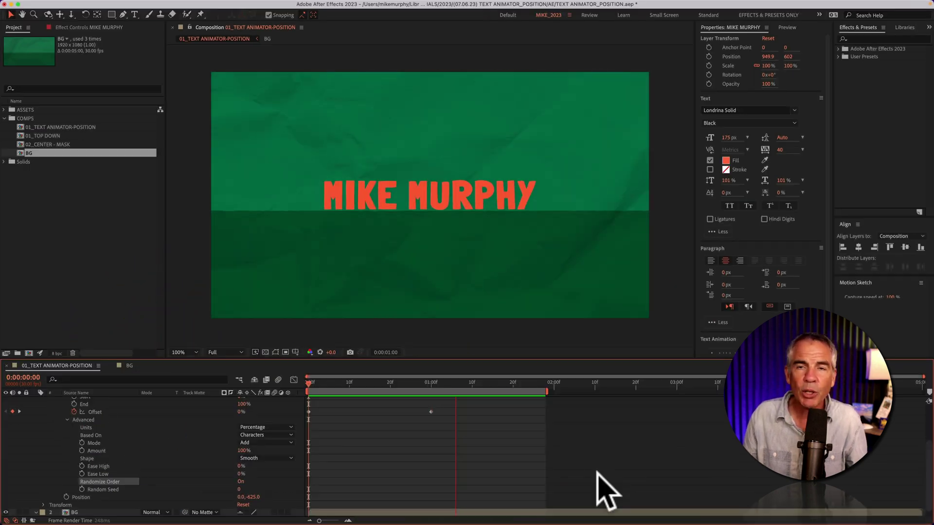